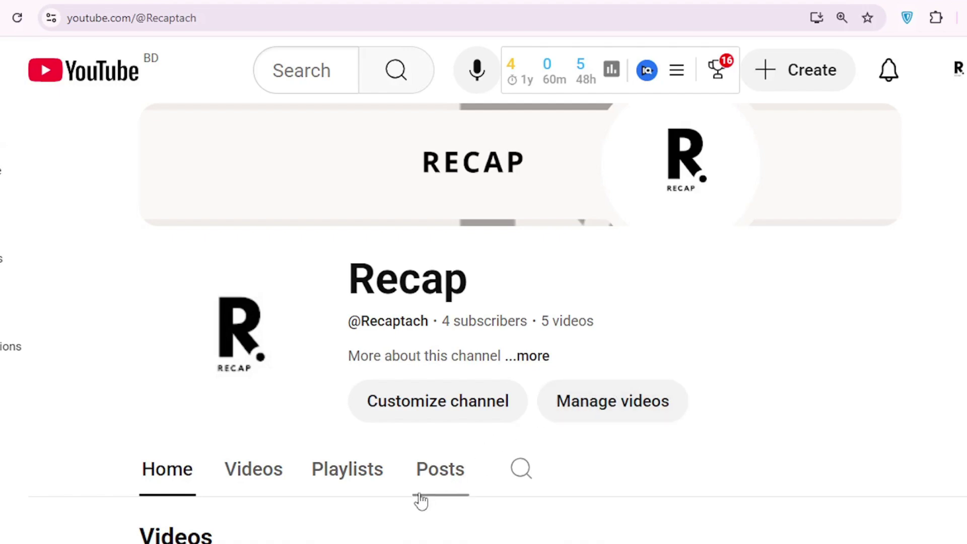
Bring the seosprint.run window forward and look over its home page.
click(346, 496)
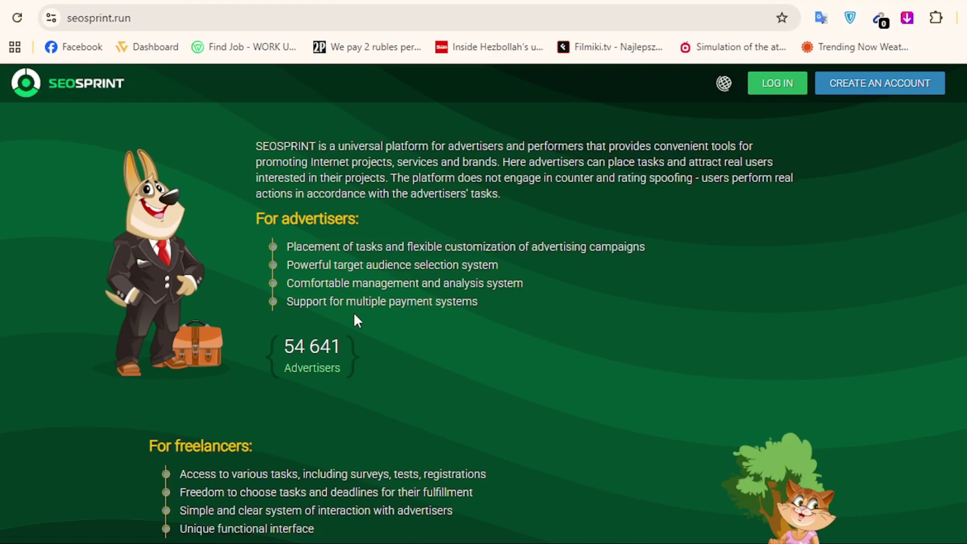
scroll(436, 296, down, 10)
scroll(436, 296, up, 10)
click(850, 23)
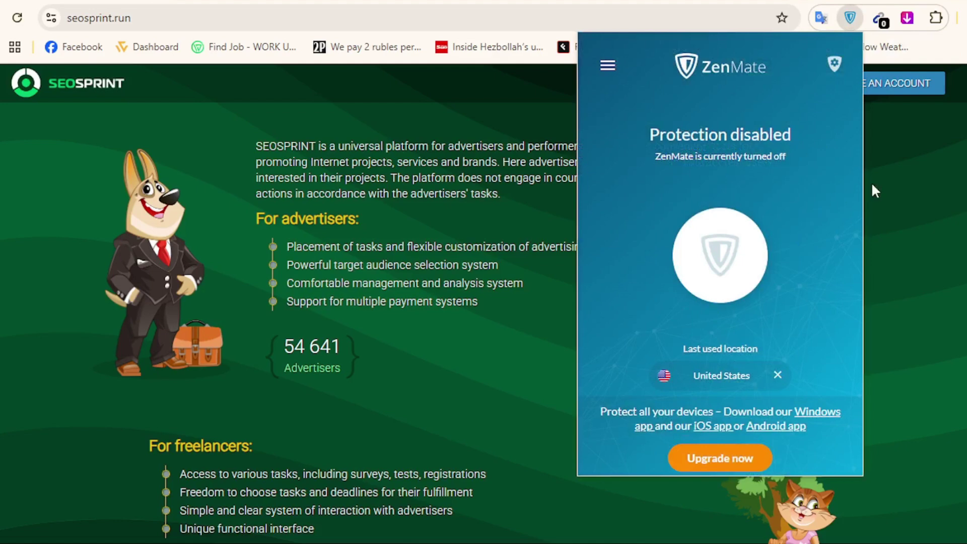
click(906, 183)
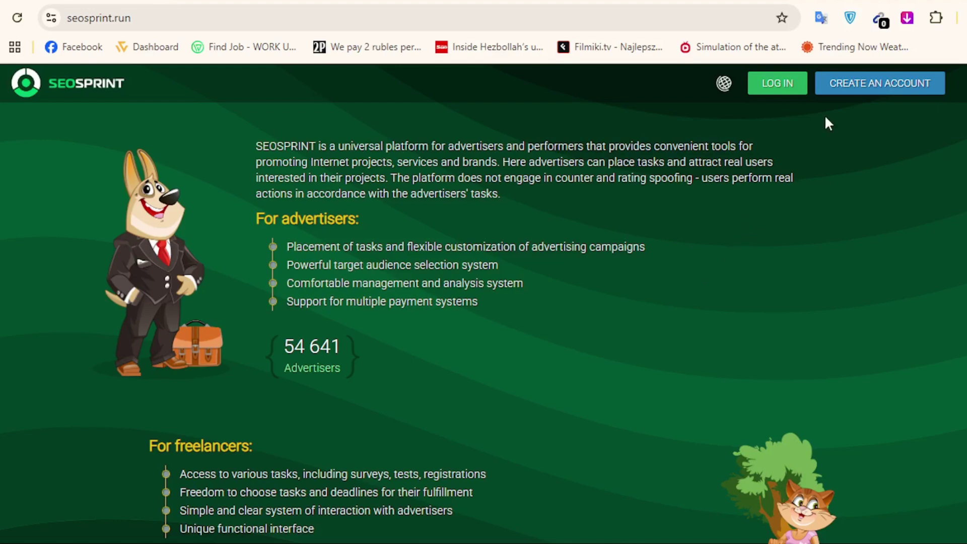
click(851, 18)
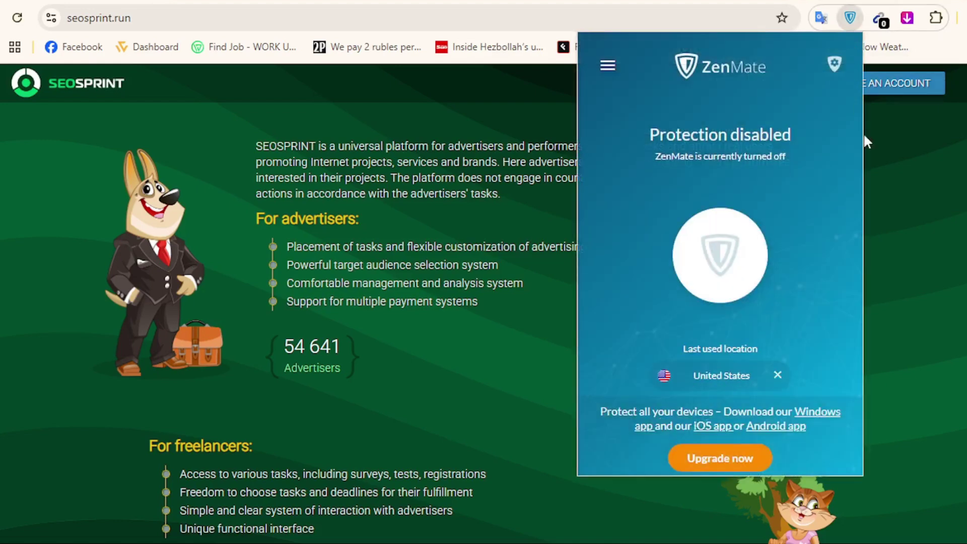
click(885, 208)
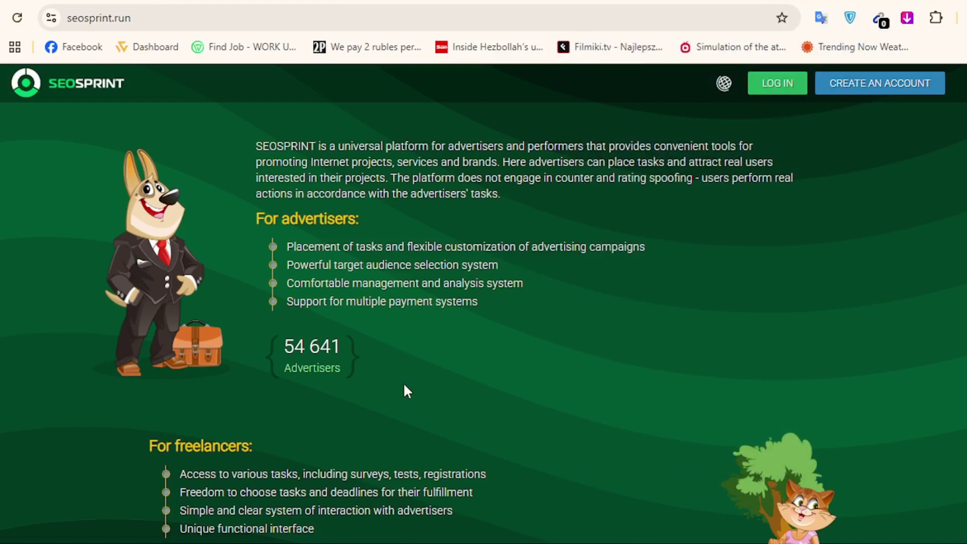
Look over the seosprint.run home page, then start a new account with CREATE AN ACCOUNT.
scroll(403, 388, down, 7)
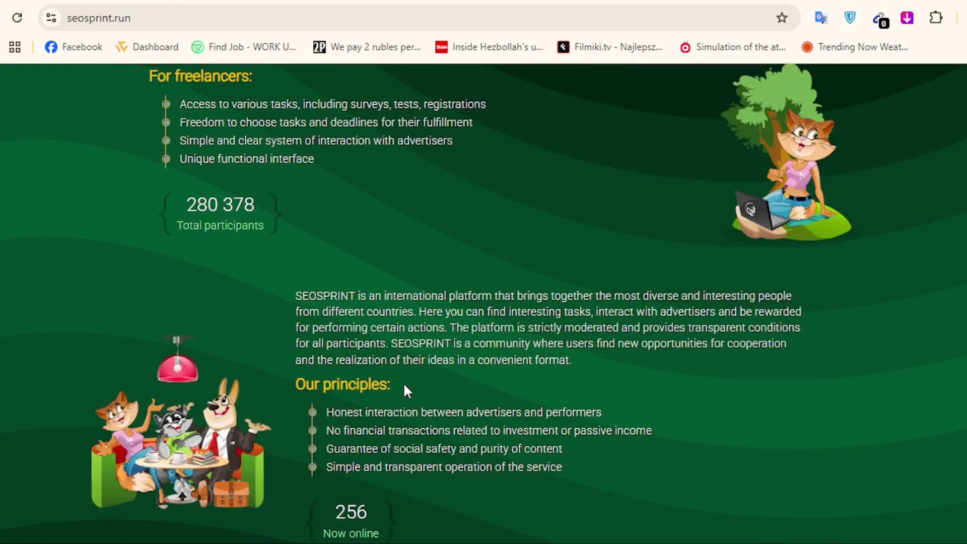
scroll(408, 390, up, 7)
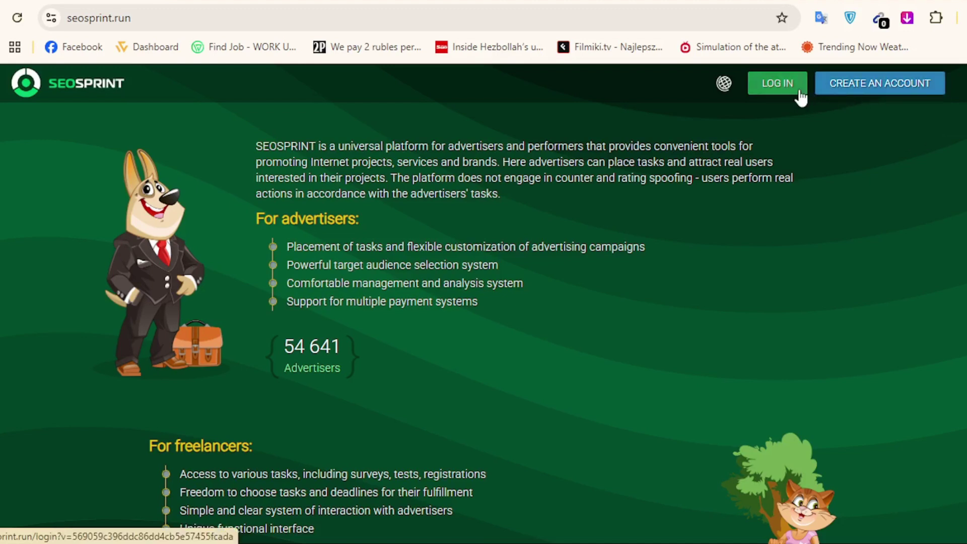
click(855, 92)
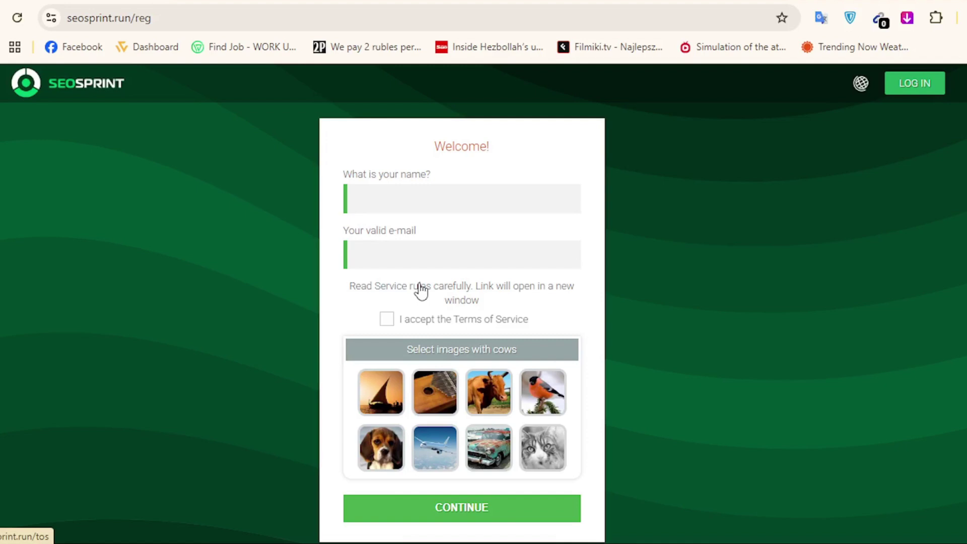
Type the user's name and paste their e-mail address into the registration form.
click(410, 199)
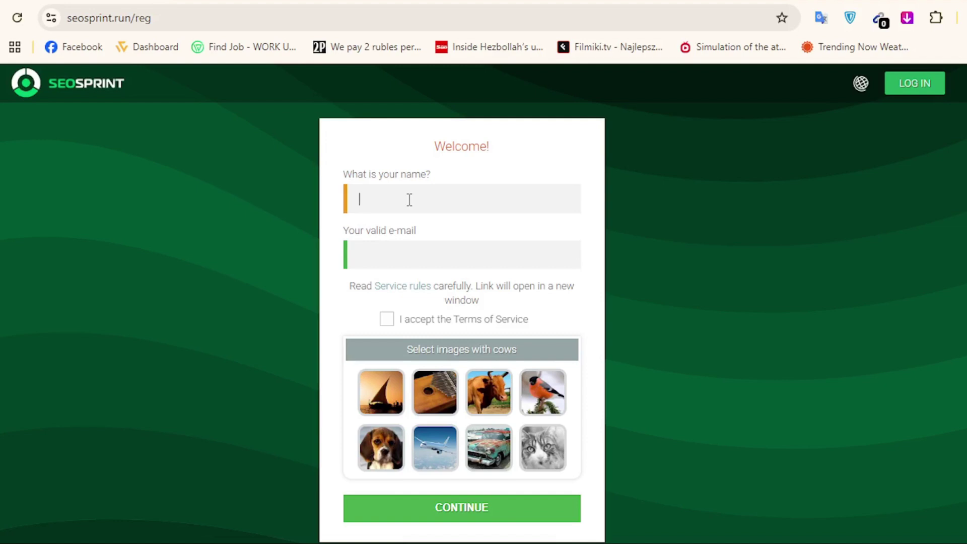
text(asadul20)
click(412, 263)
click(425, 249)
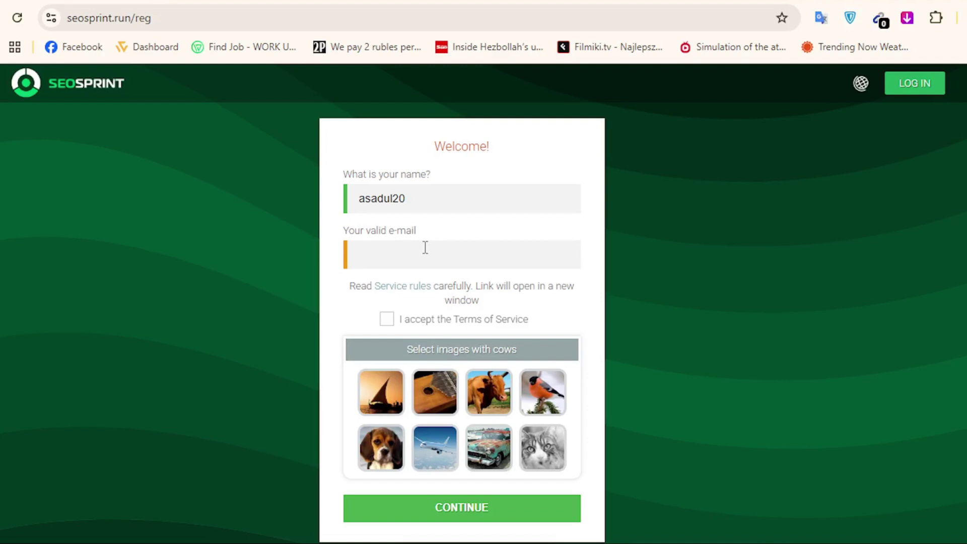
right_click(424, 248)
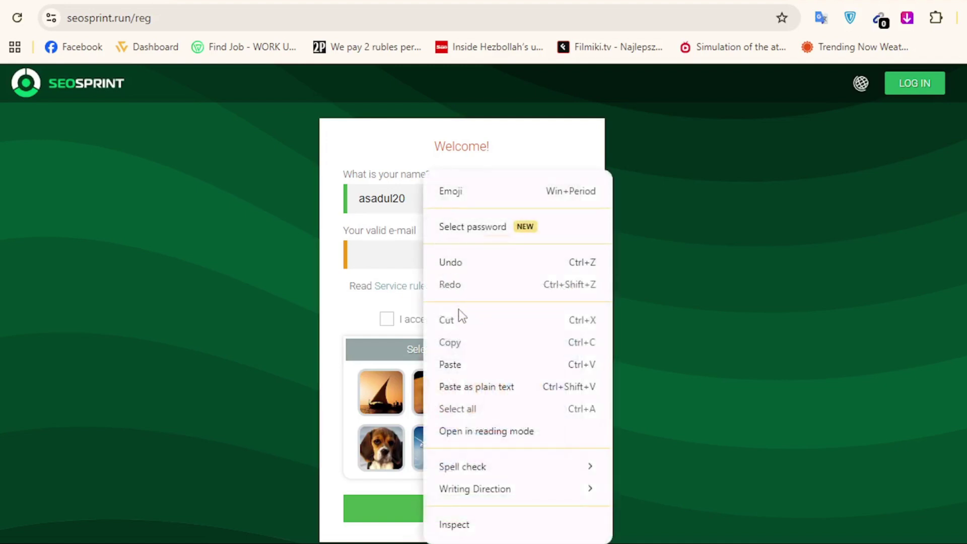
click(472, 373)
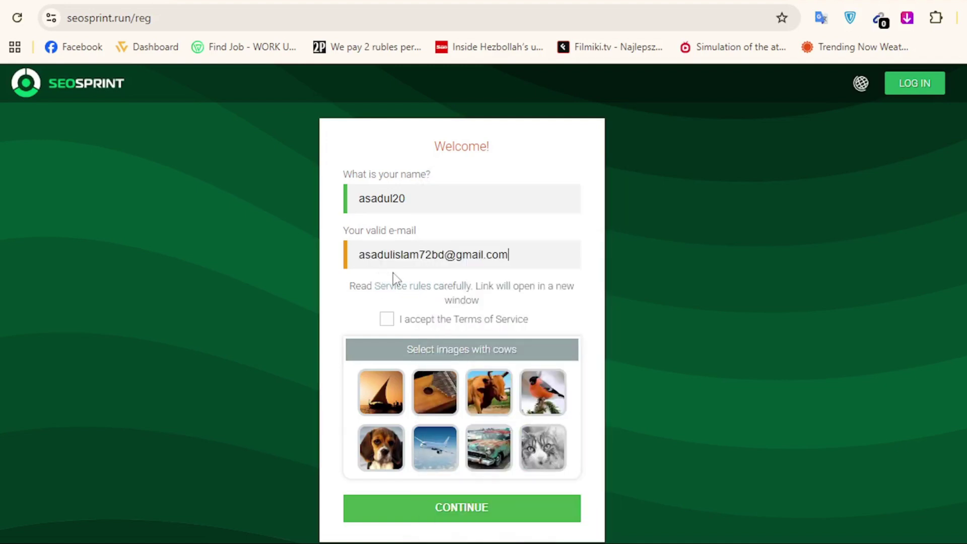
Accept the Terms of Service, pick the cow picture, and submit the registration.
click(392, 331)
drag(521, 357, 492, 353)
click(520, 362)
click(492, 379)
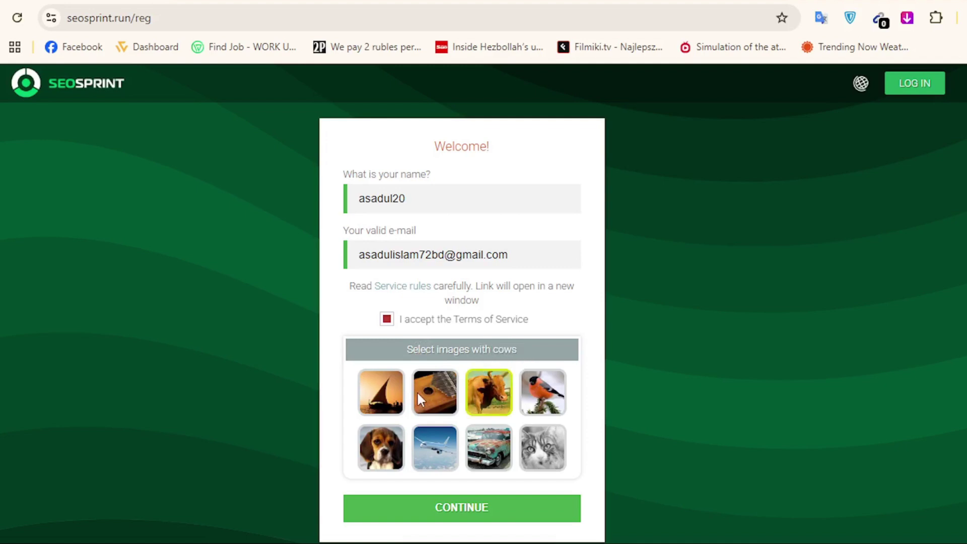
click(473, 509)
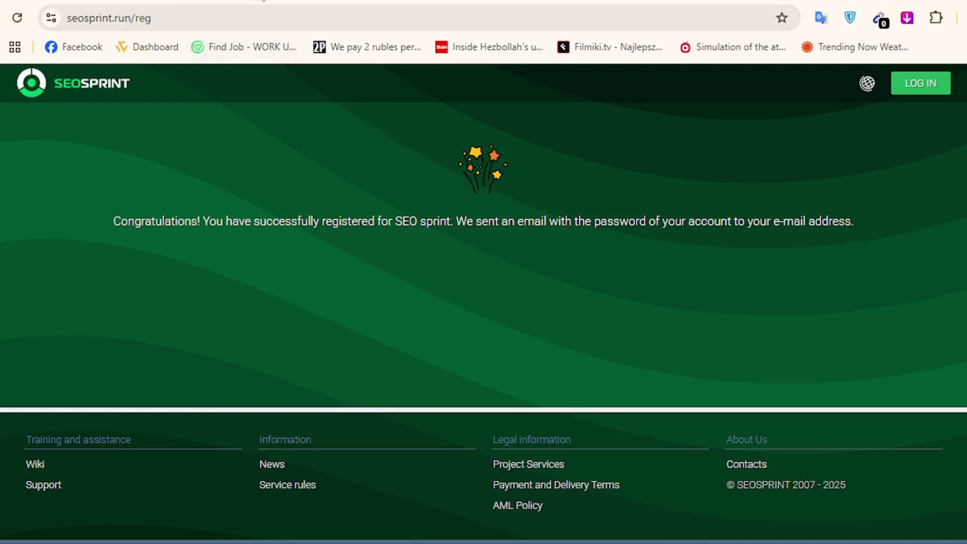
Open the SEOSPRINT welcome e-mail in the Gmail inbox and read through it.
click(261, 1)
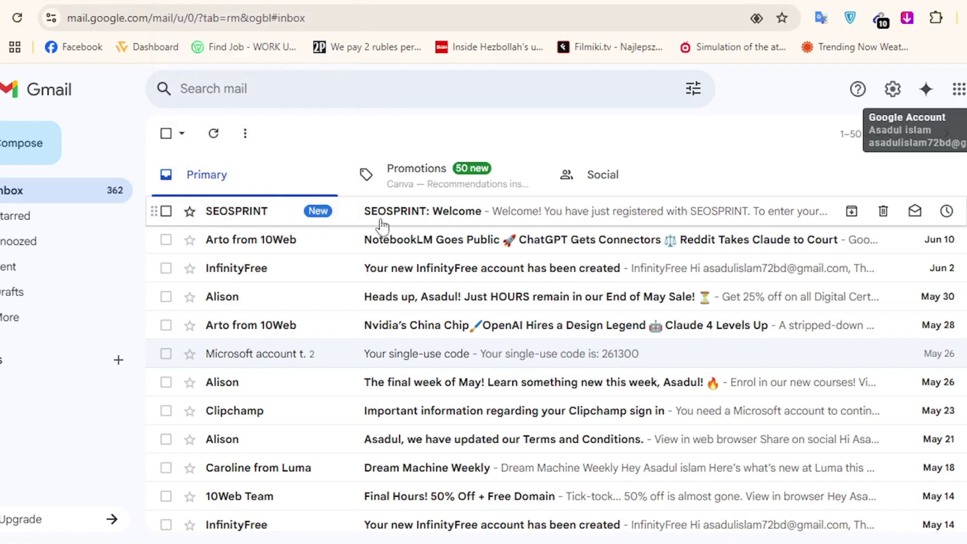
click(417, 224)
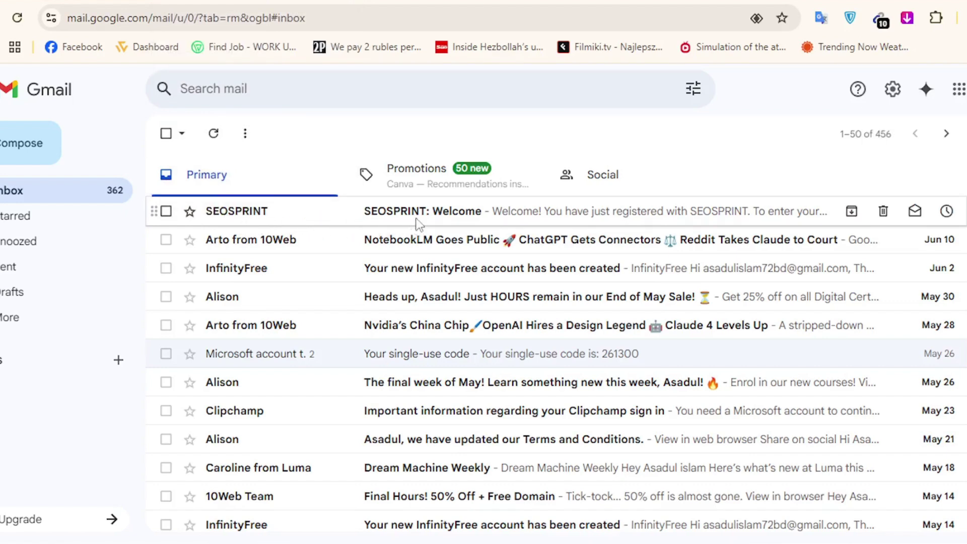
scroll(497, 311, down, 3)
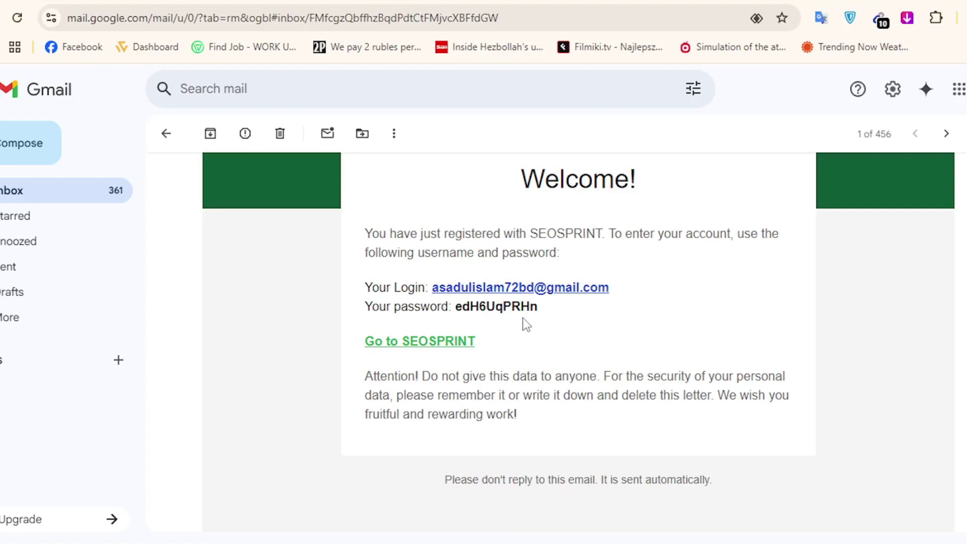
scroll(528, 328, up, 3)
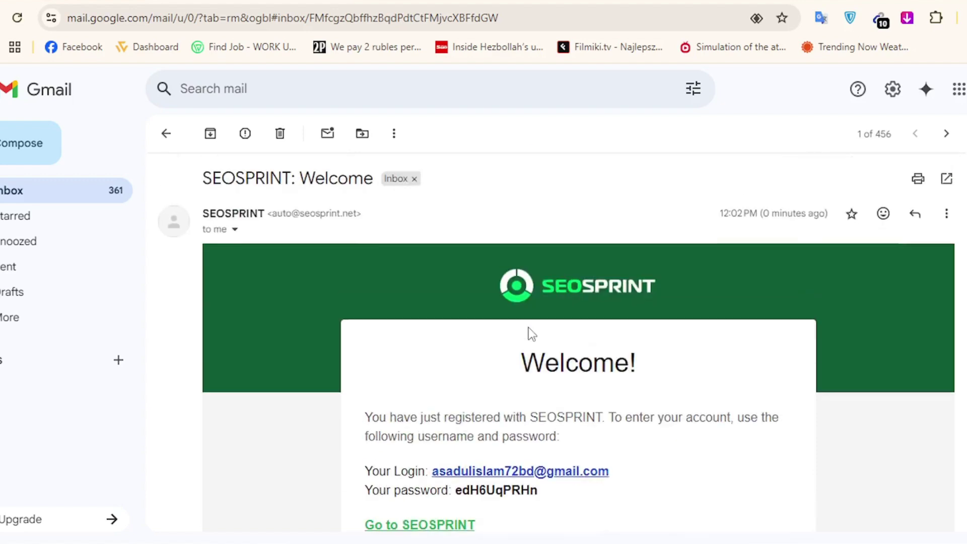
scroll(528, 328, down, 3)
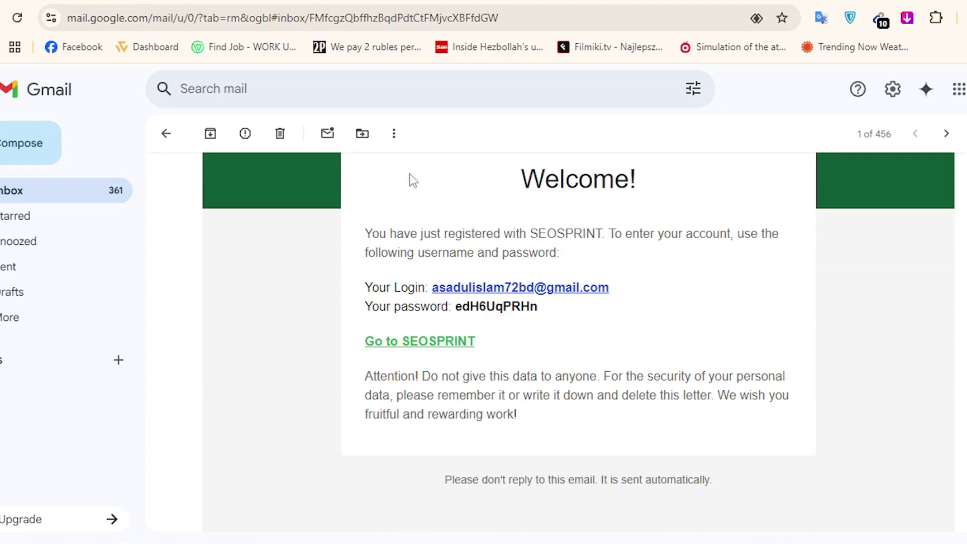
click(72, 2)
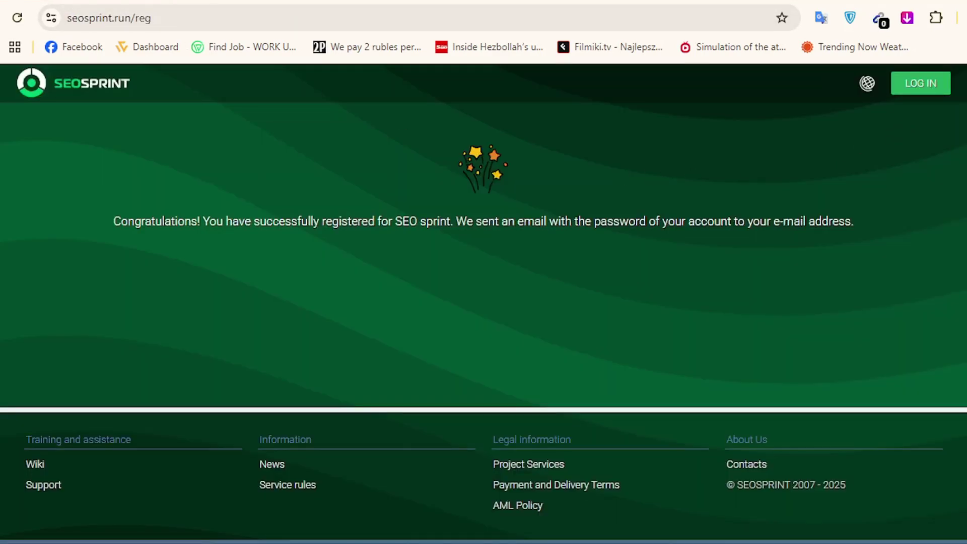
click(355, 2)
Copy the account password from the e-mail and go to the SEOSPRINT login page.
drag(539, 306, 455, 308)
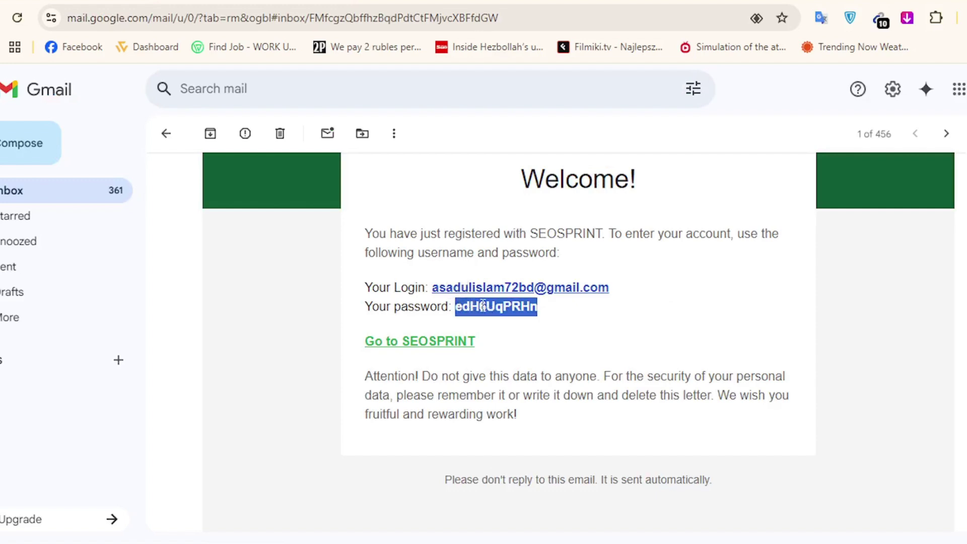
right_click(480, 305)
click(527, 327)
click(83, 2)
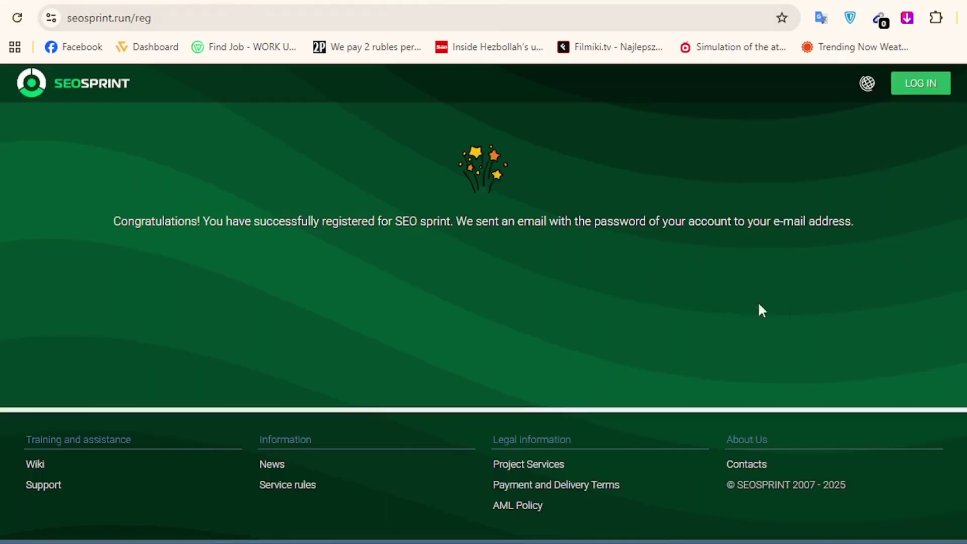
click(930, 90)
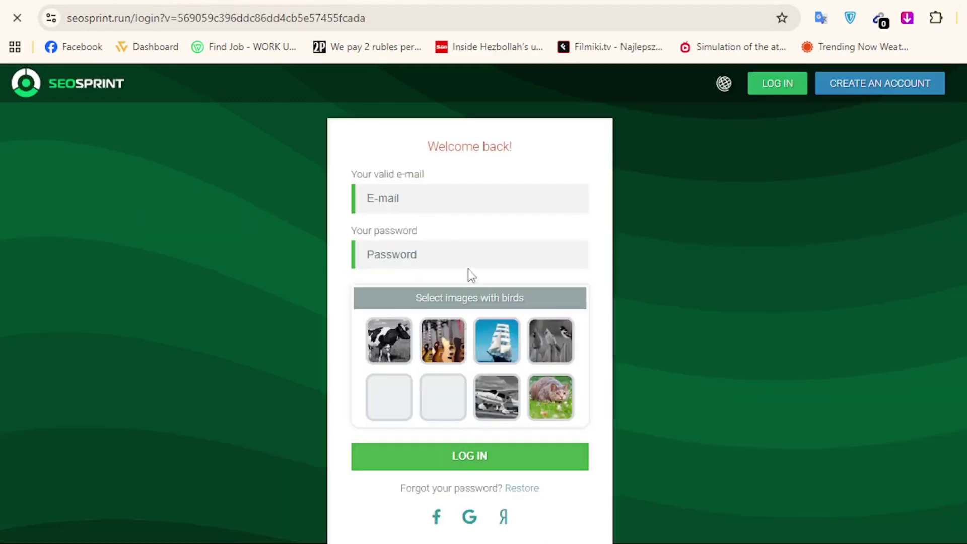
Paste the copied account password into the login password field.
click(398, 264)
right_click(398, 265)
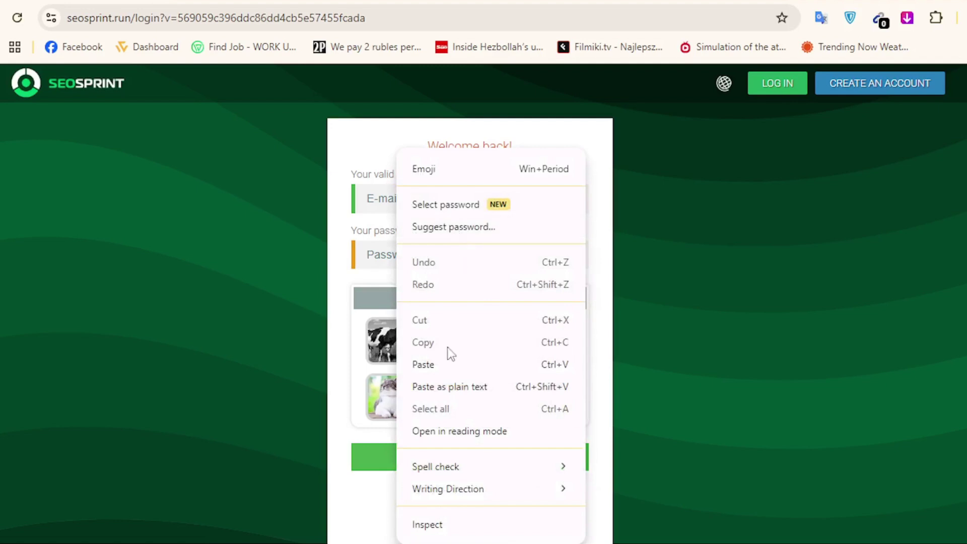
click(424, 364)
Copy the login e-mail address from the welcome e-mail, discarding the accidental new message.
click(439, 198)
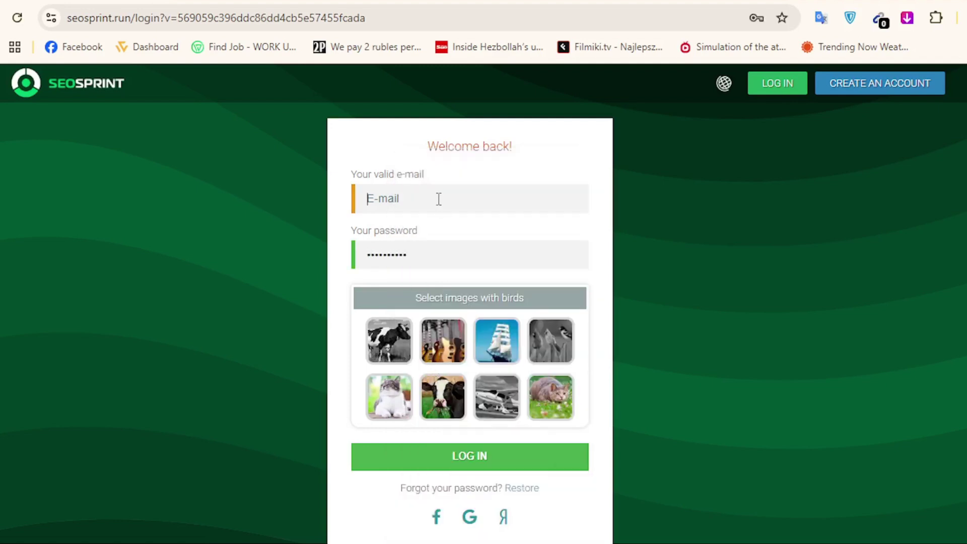
key(ctrl+Tab)
drag(365, 287, 516, 295)
drag(611, 290, 433, 292)
key(ctrl+c)
click(468, 291)
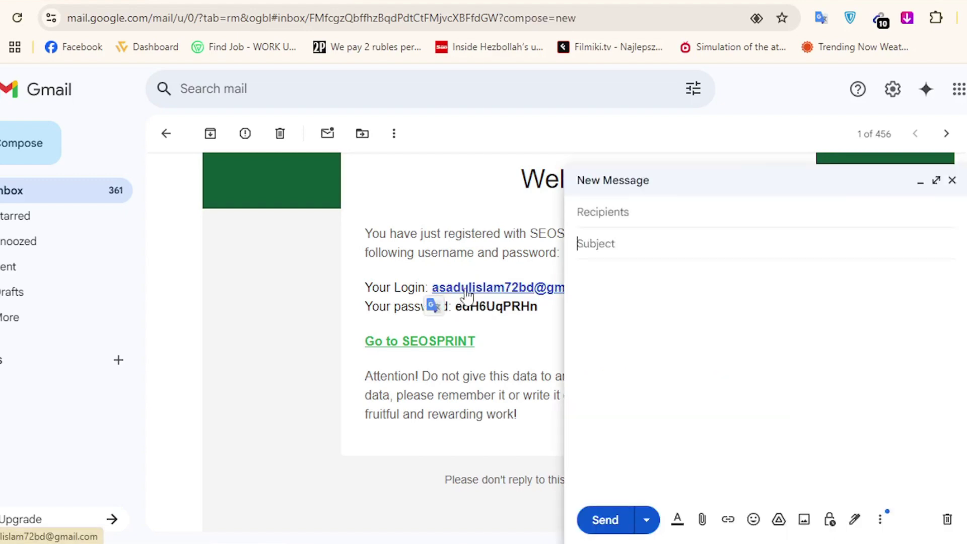
right_click(468, 290)
click(434, 213)
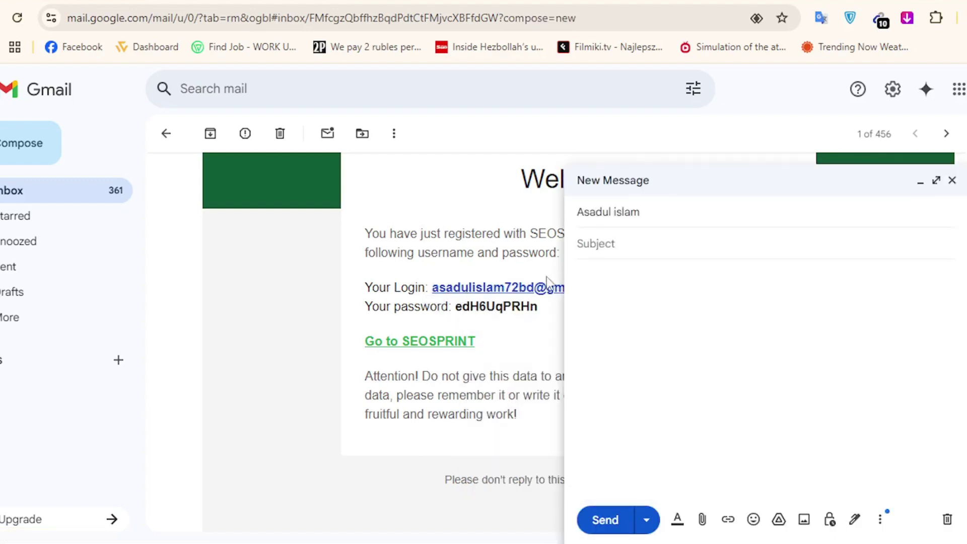
click(952, 180)
Paste the e-mail into the login form, pick the bird picture, and log in.
drag(620, 287, 572, 288)
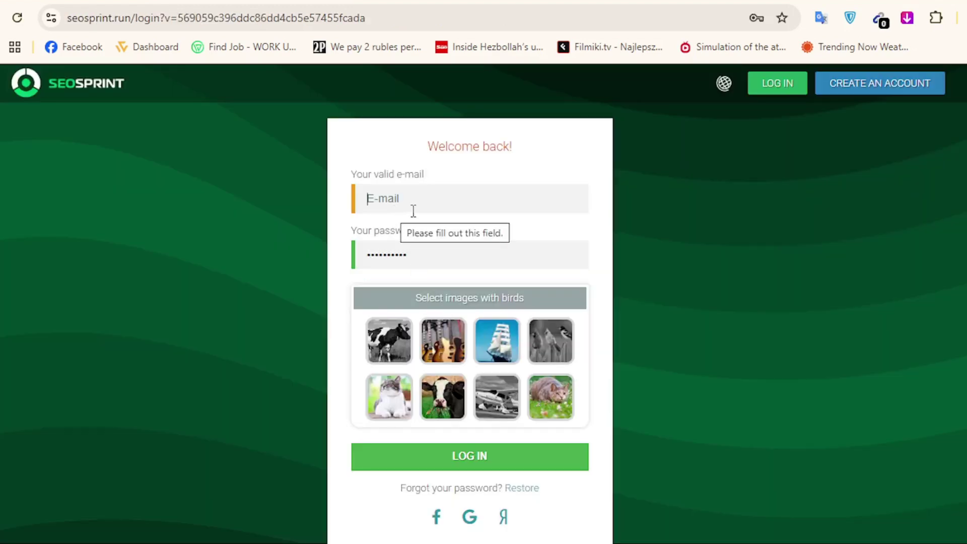
right_click(419, 207)
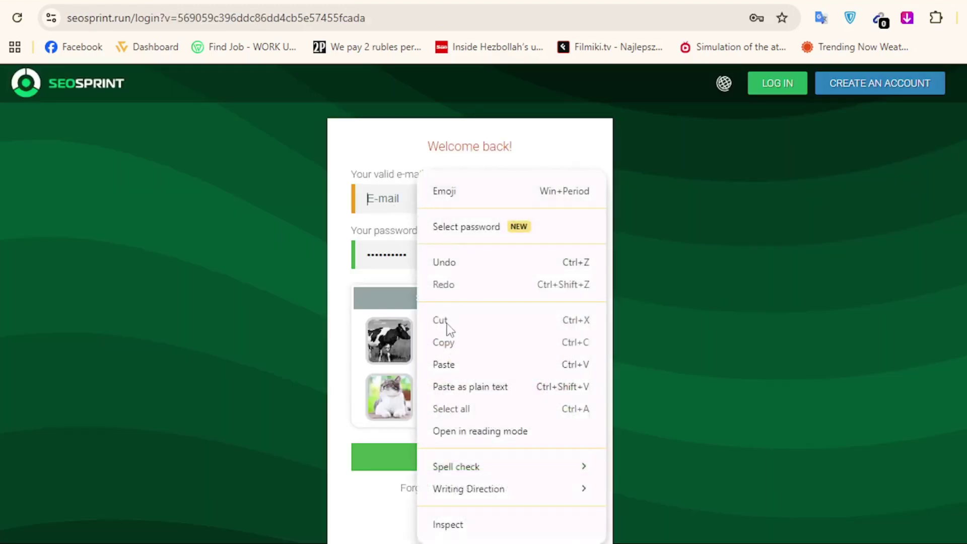
click(449, 364)
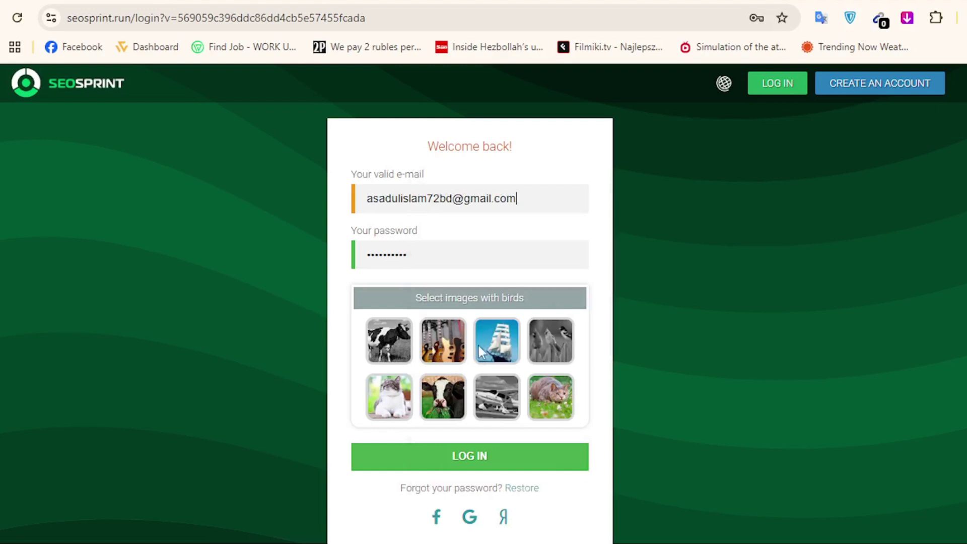
click(550, 337)
click(455, 459)
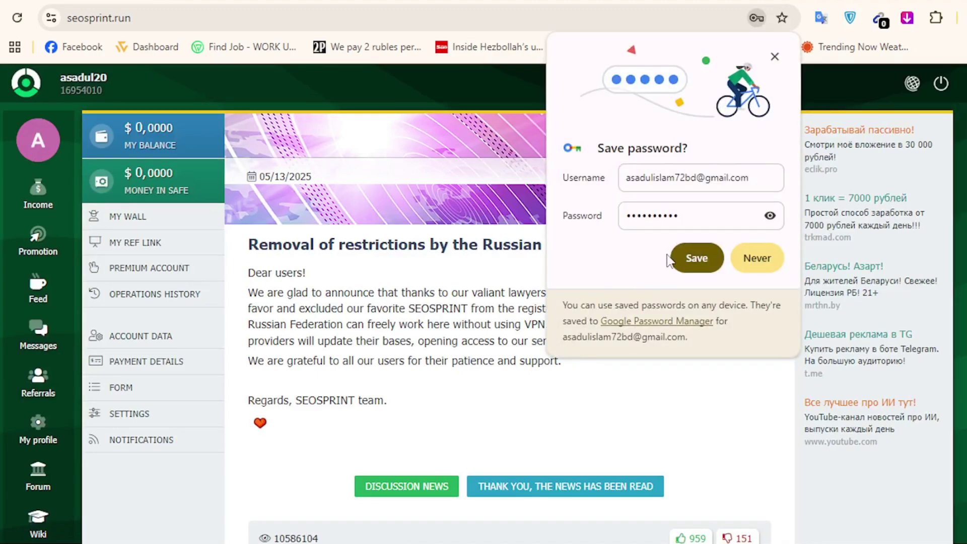
Save the SEOSPRINT login in Chrome, then review the dashboard news and $0,0000 balance.
click(699, 256)
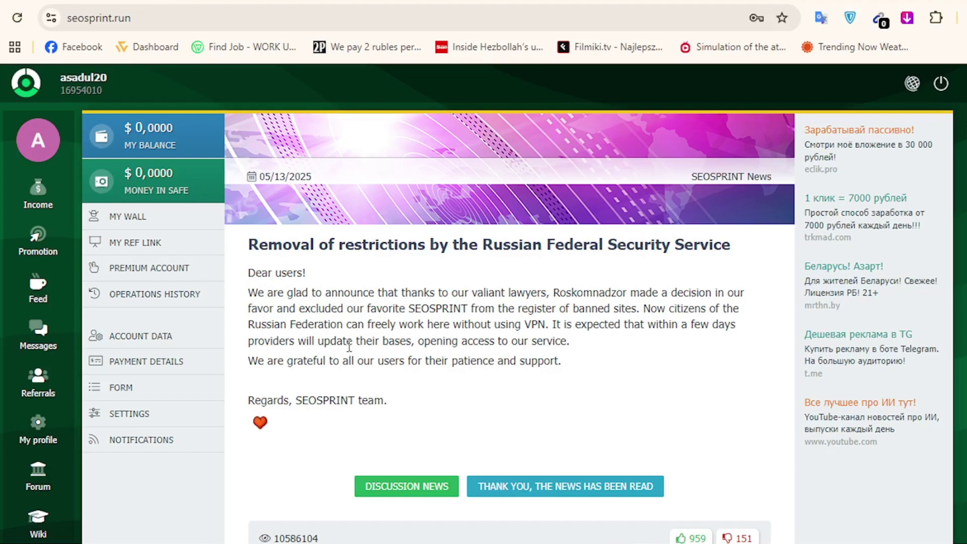
scroll(348, 343, down, 4)
scroll(349, 347, up, 4)
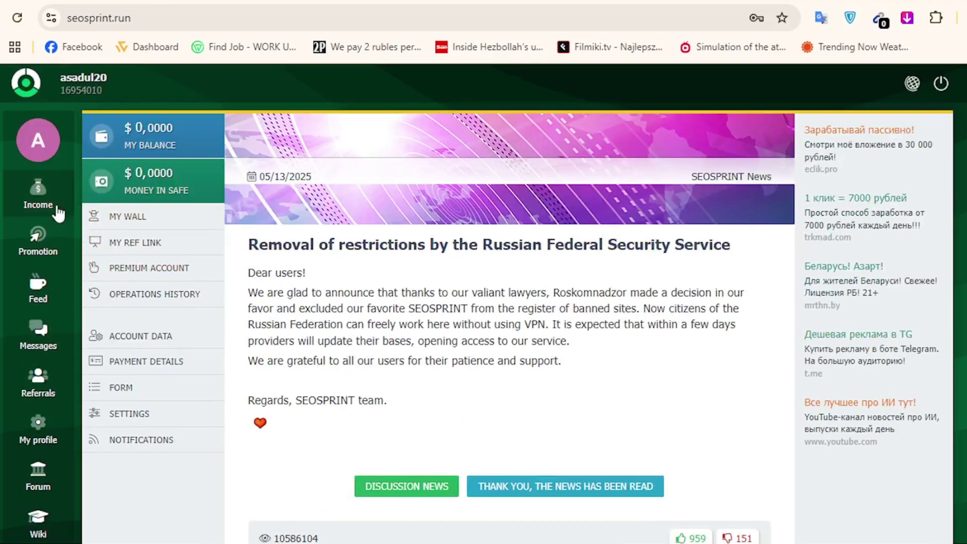